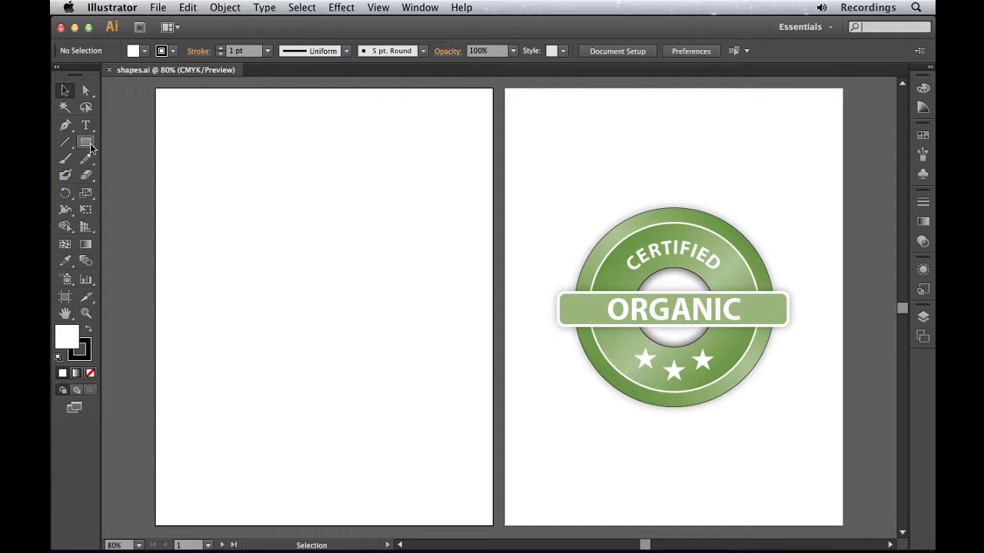
Detach the shape tools into a floating panel and place it near the top of the empty artboard.
click(86, 147)
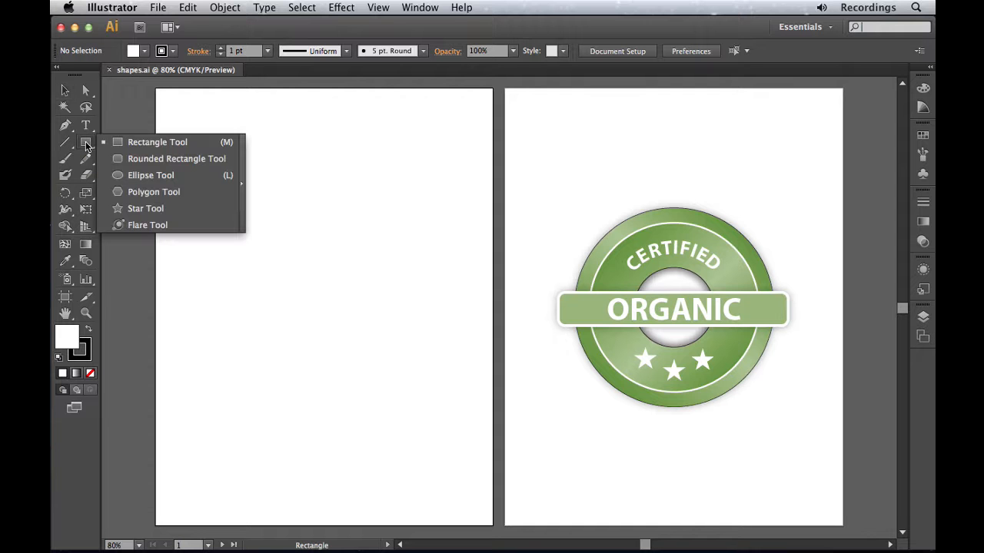
click(152, 174)
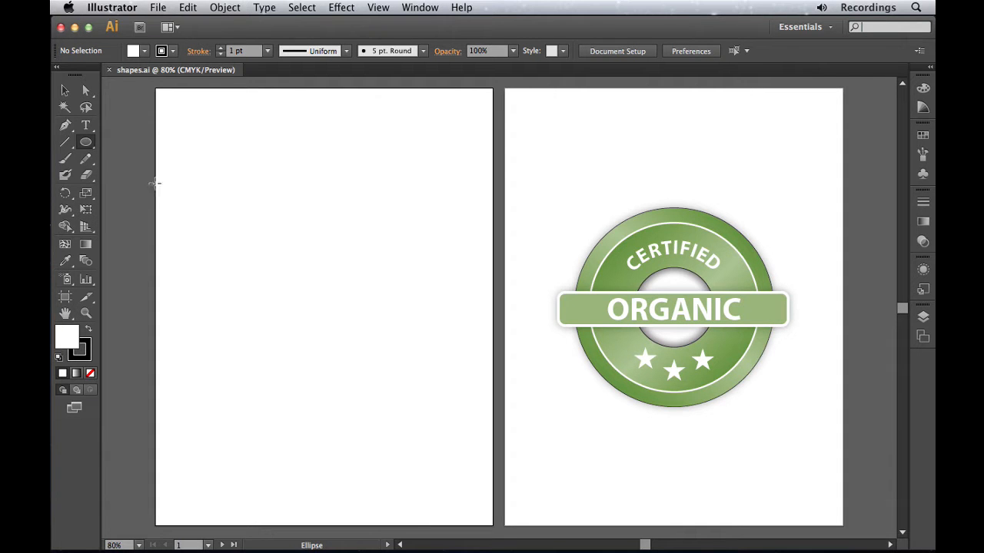
click(89, 144)
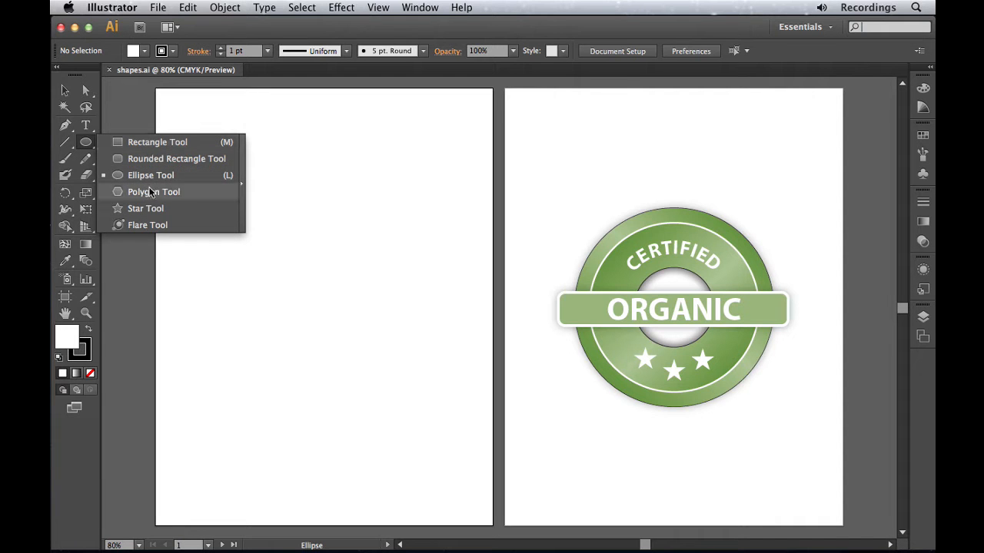
drag(243, 185, 243, 185)
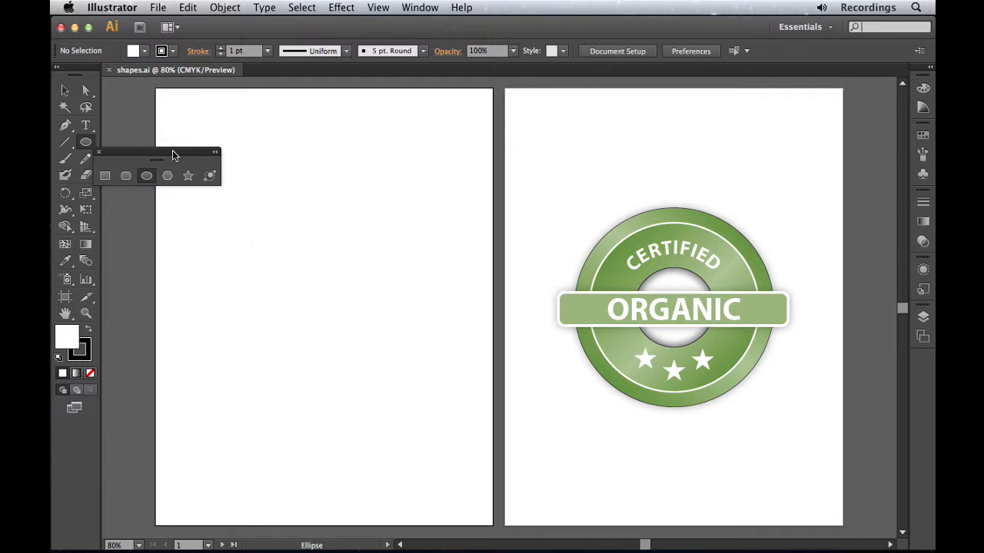
drag(169, 159, 183, 106)
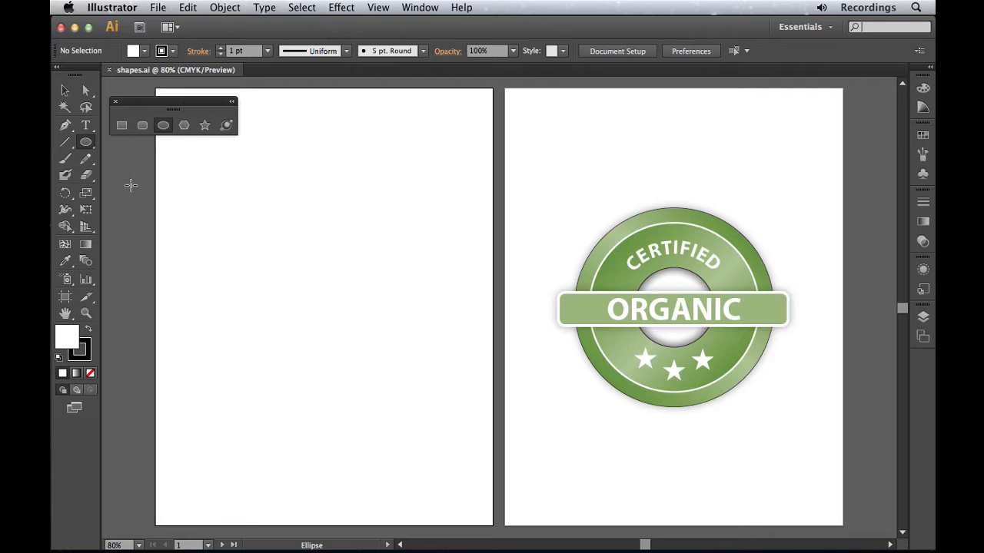
Draw a rectangle about 5.2 in wide and 3.7 in high on the empty artboard.
click(142, 126)
click(121, 126)
click(185, 126)
click(121, 126)
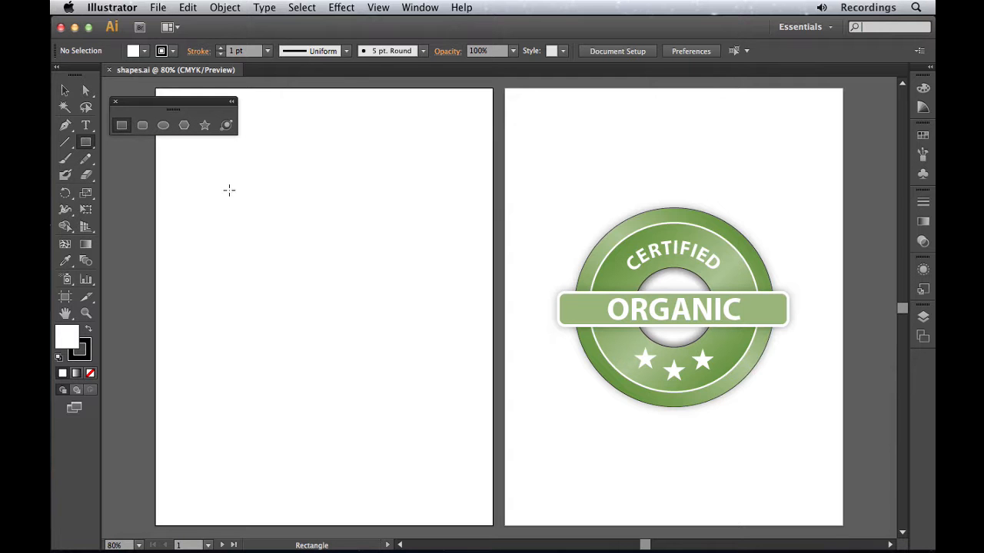
drag(213, 173, 420, 320)
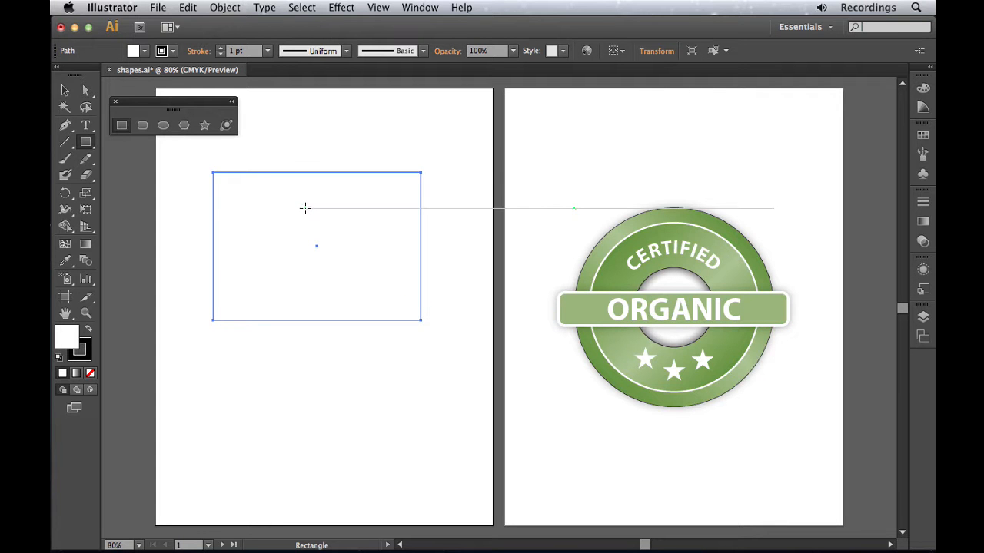
Move the rectangle slightly and shrink it from all four sides using its bounding box.
click(66, 92)
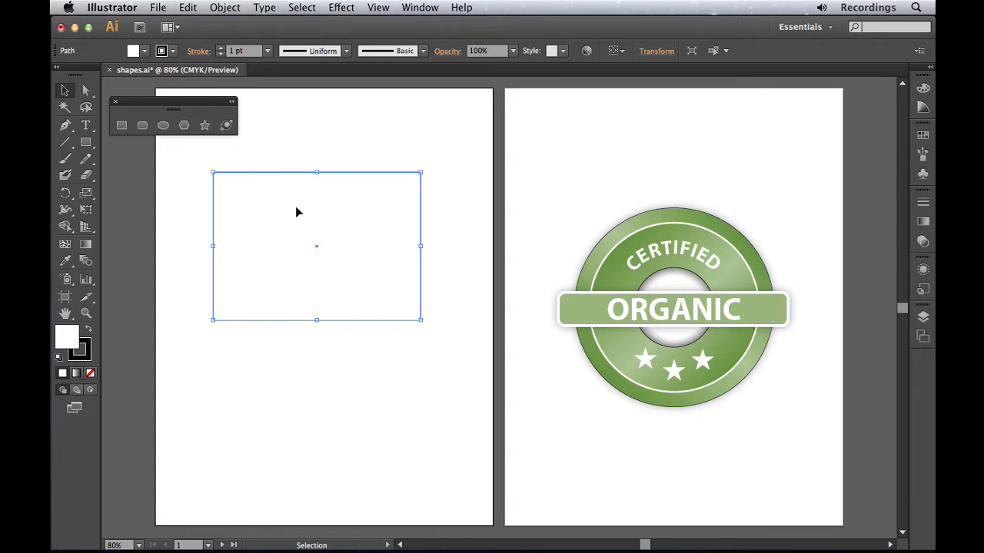
mouse_move(321, 212)
mouse_down()
mouse_move(385, 180)
mouse_move(392, 187)
mouse_move(321, 253)
mouse_move(304, 207)
mouse_up()
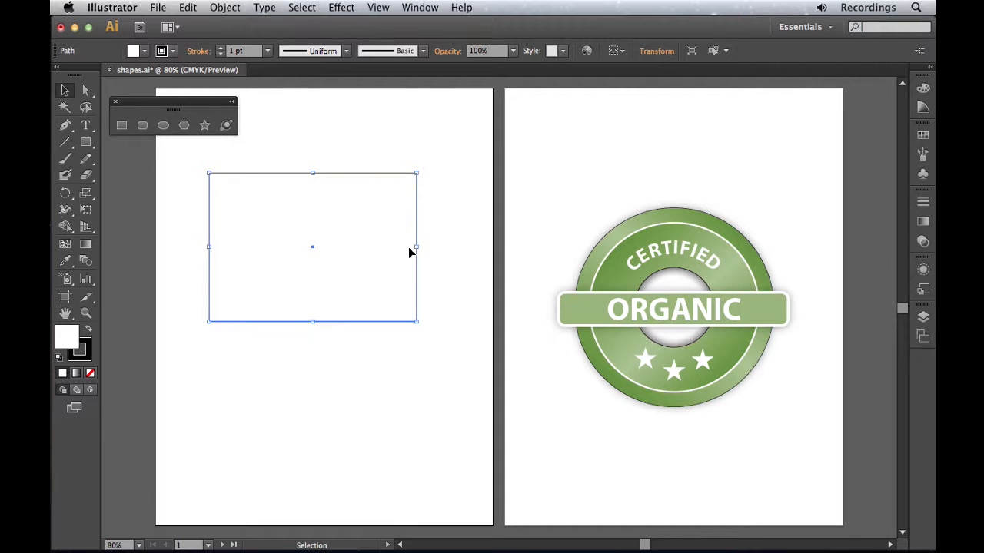
drag(415, 247, 366, 246)
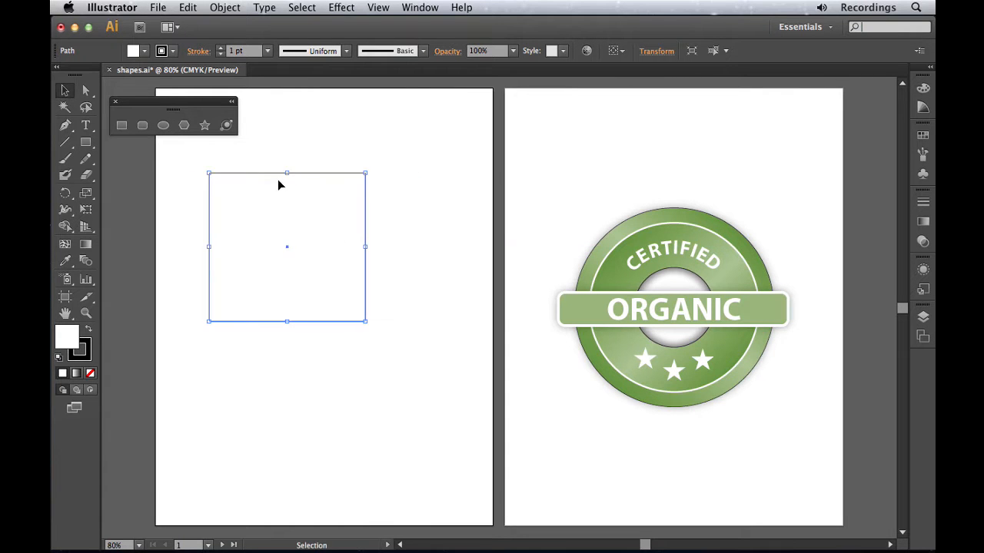
drag(287, 173, 260, 214)
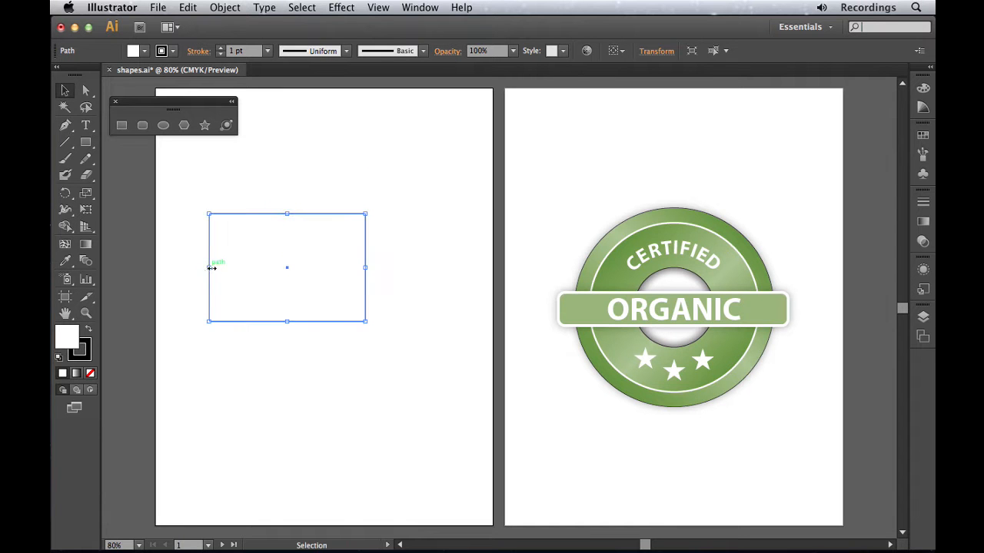
drag(210, 267, 246, 269)
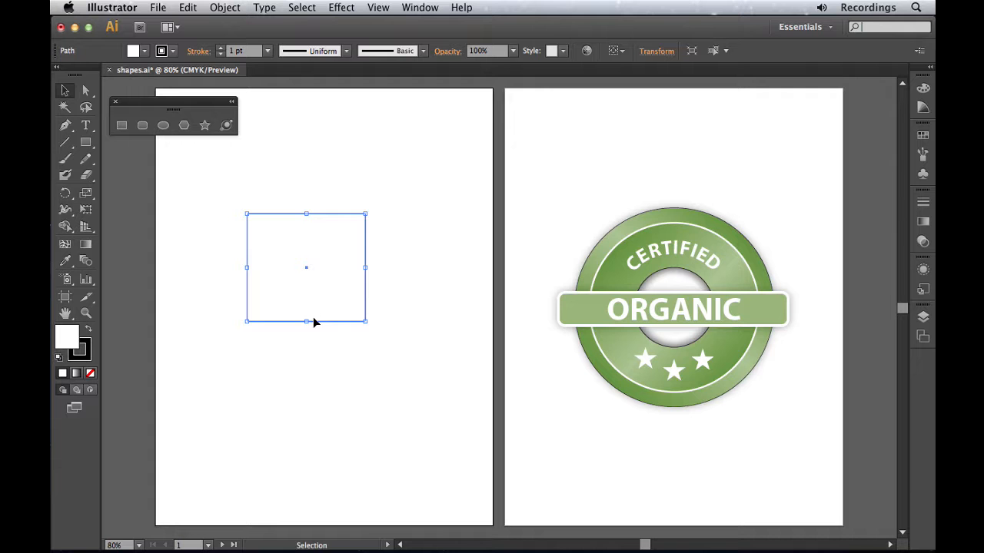
drag(307, 321, 309, 292)
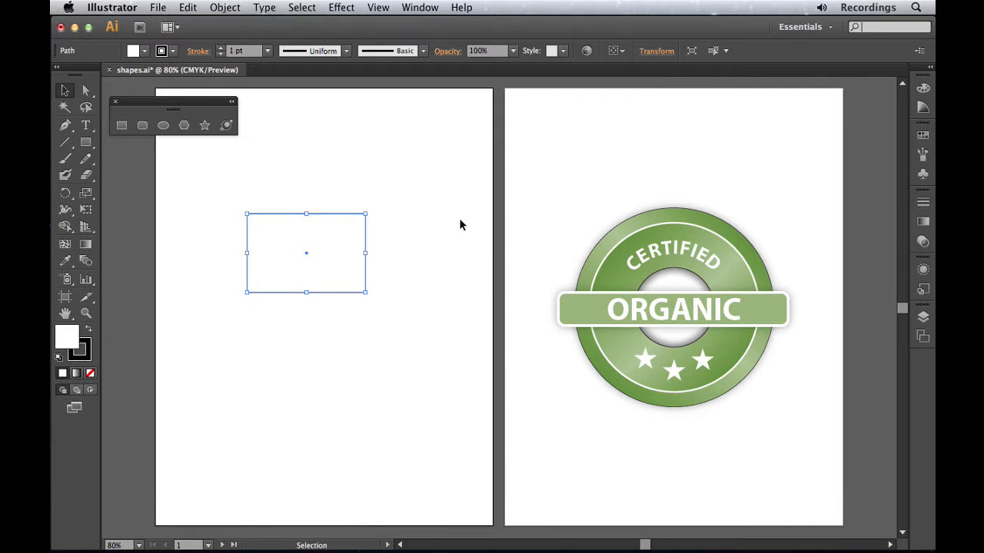
Hide and reshow the bounding box with the rectangle selected, and delete the rectangle.
click(419, 251)
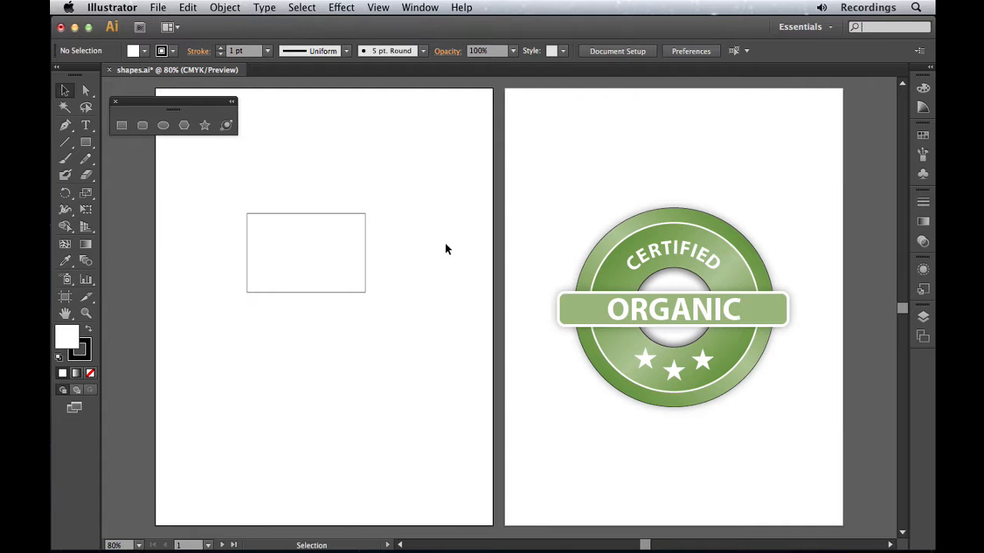
click(329, 246)
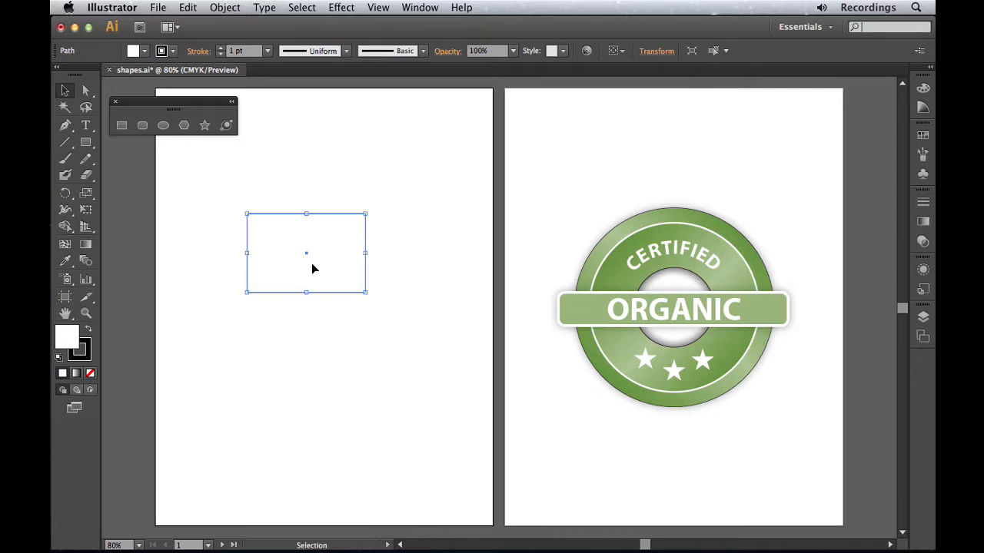
click(388, 8)
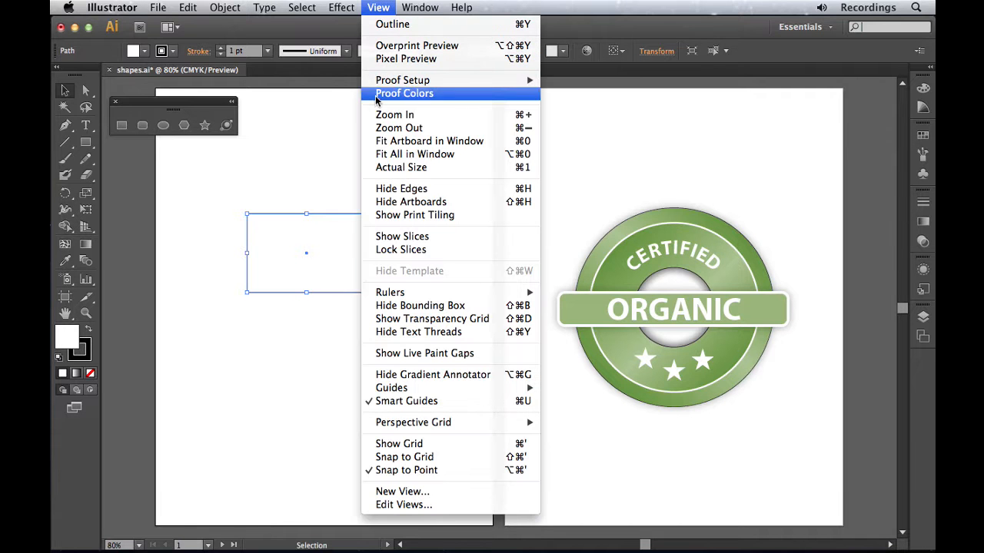
click(393, 305)
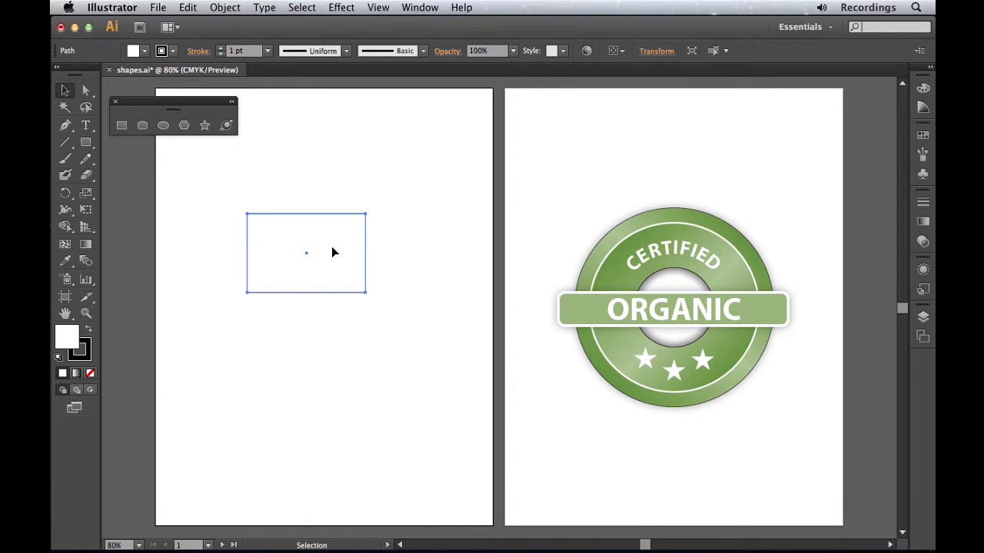
click(377, 7)
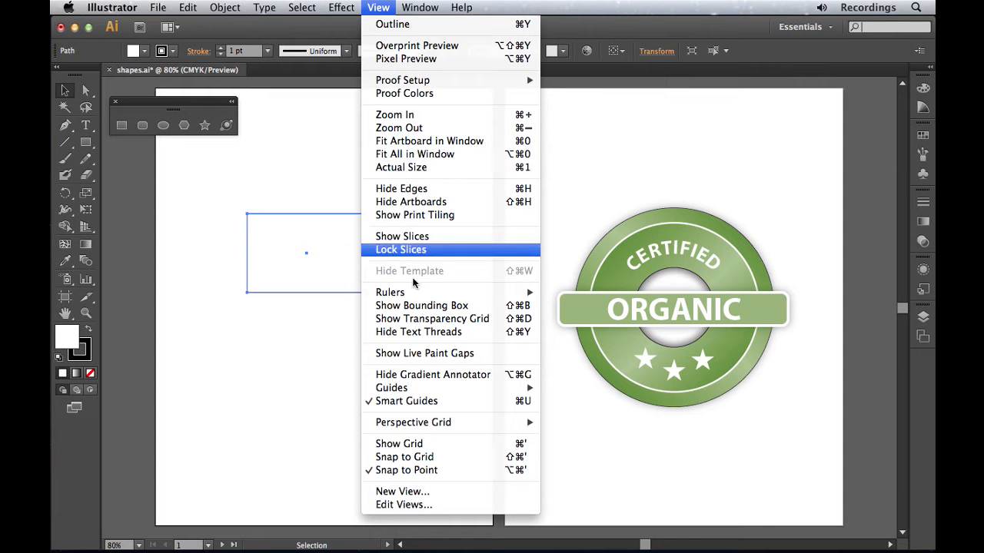
click(458, 306)
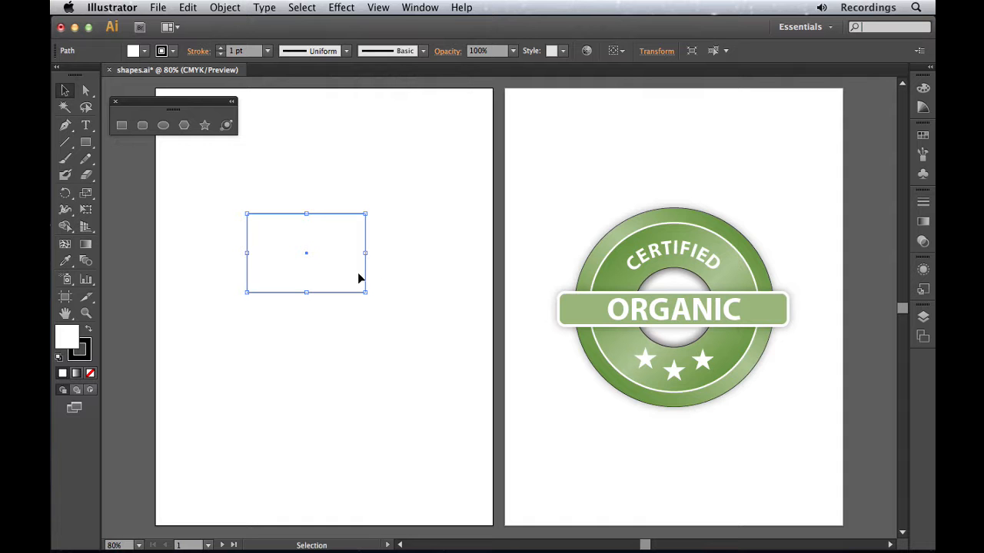
key(Delete)
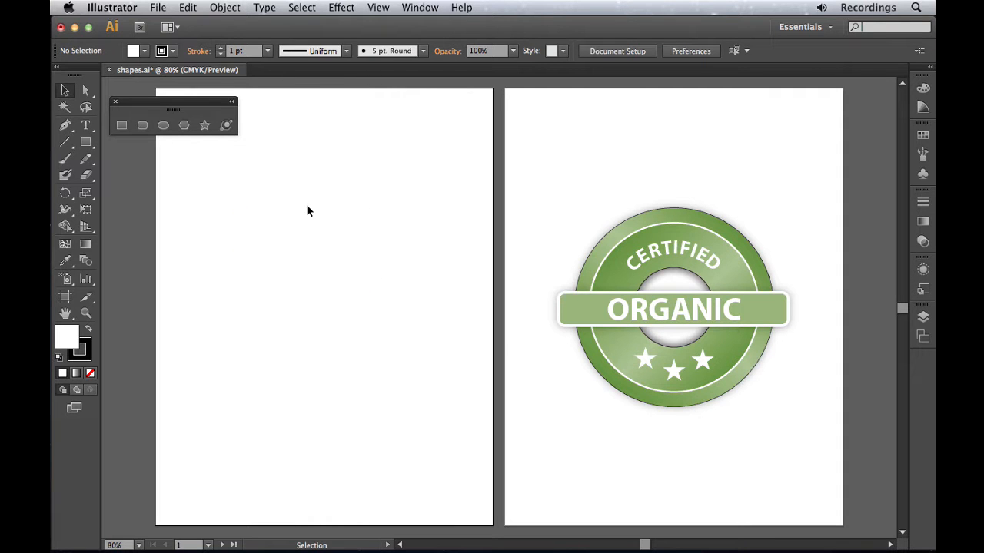
Draw a large circle with the Ellipse tool and move it to the middle of the empty artboard.
click(159, 134)
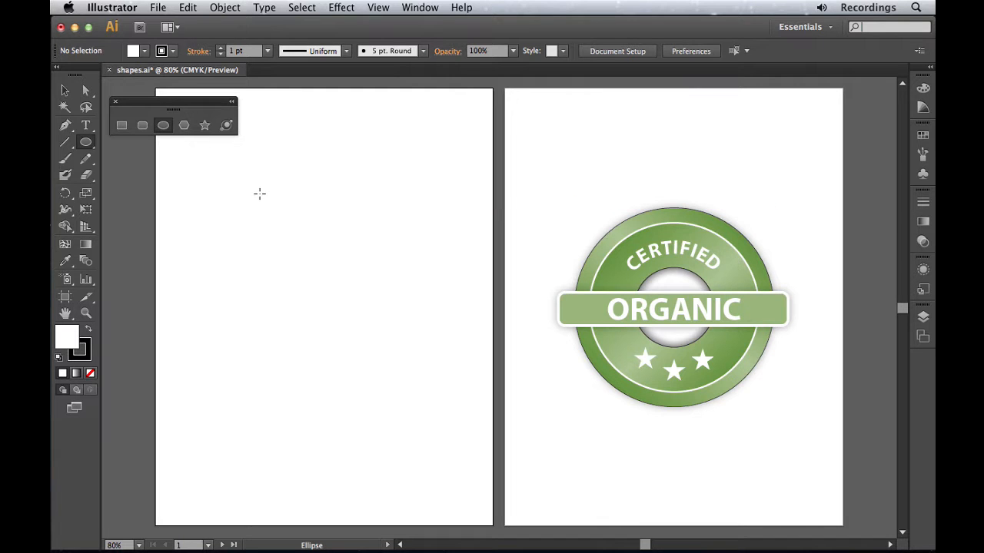
drag(254, 186, 447, 386)
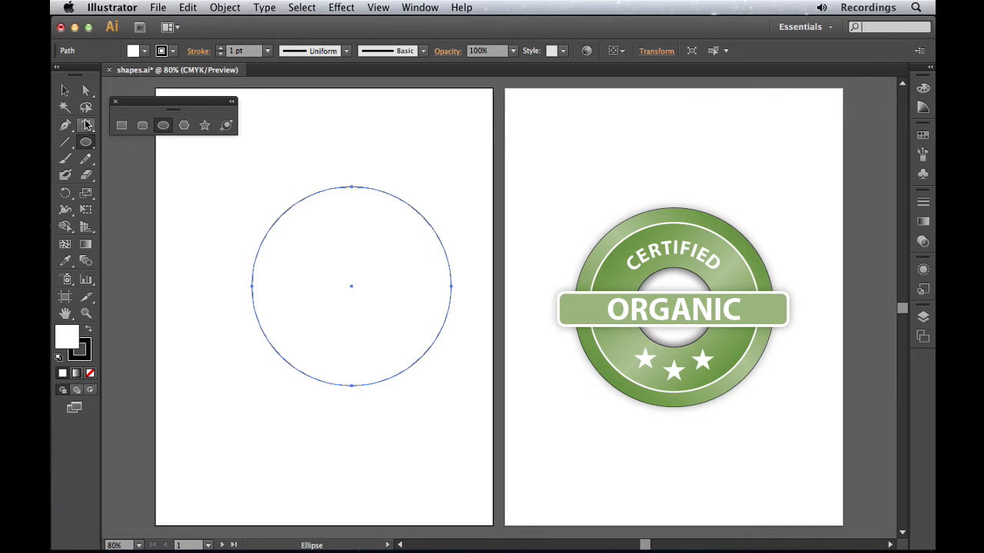
click(65, 92)
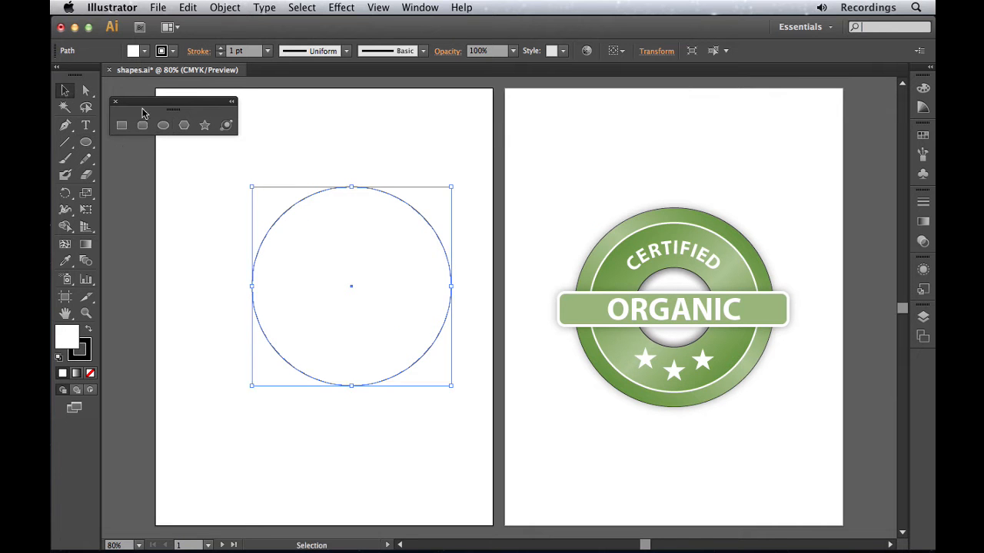
drag(378, 266, 356, 286)
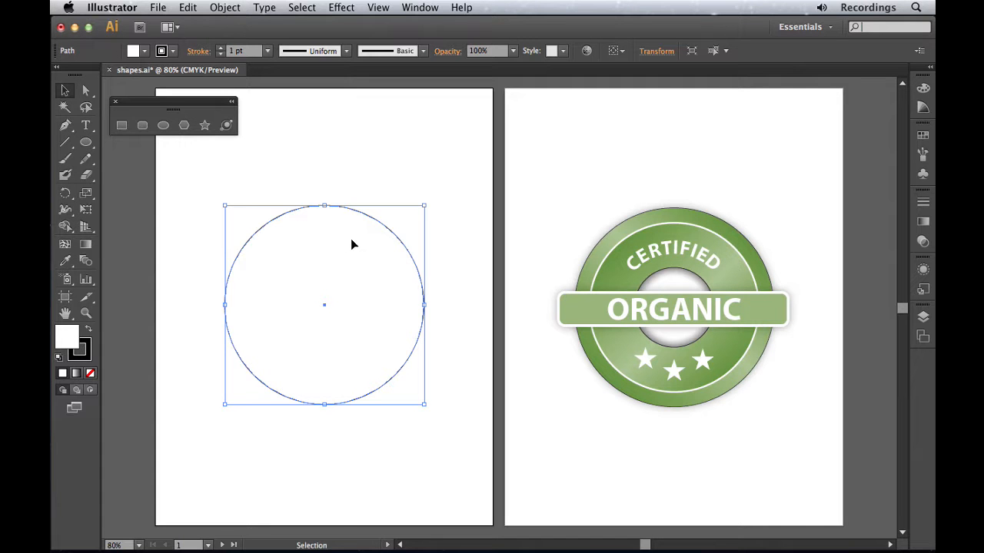
Draw a second circle about 4.27 in across, outward from the center of the large circle.
click(162, 126)
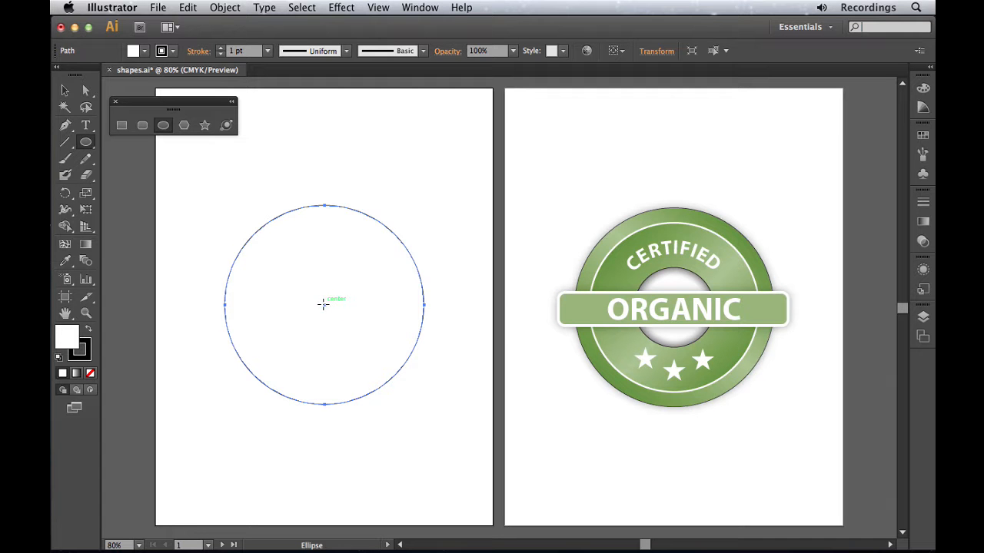
mouse_move(324, 303)
mouse_down()
mouse_move(235, 213)
mouse_move(214, 239)
mouse_up()
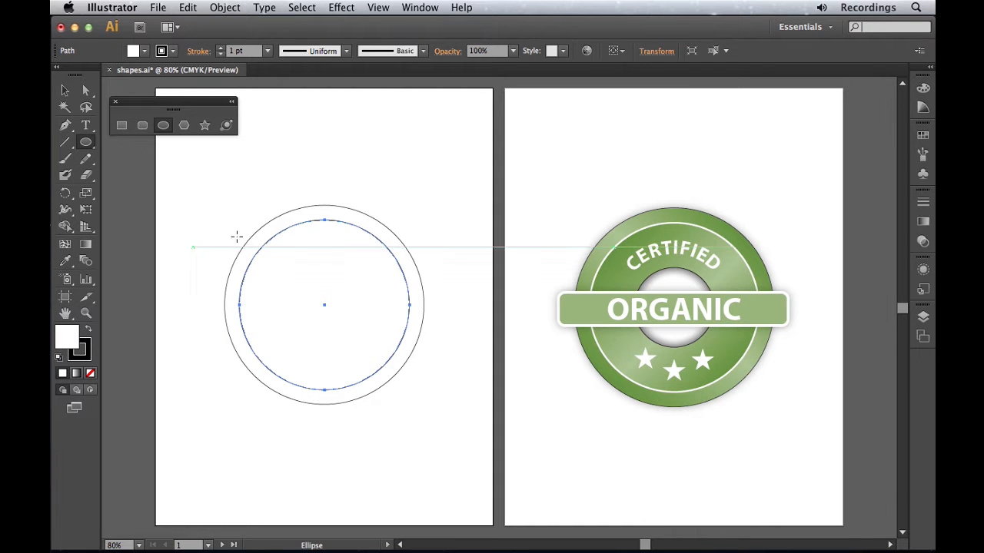
click(423, 135)
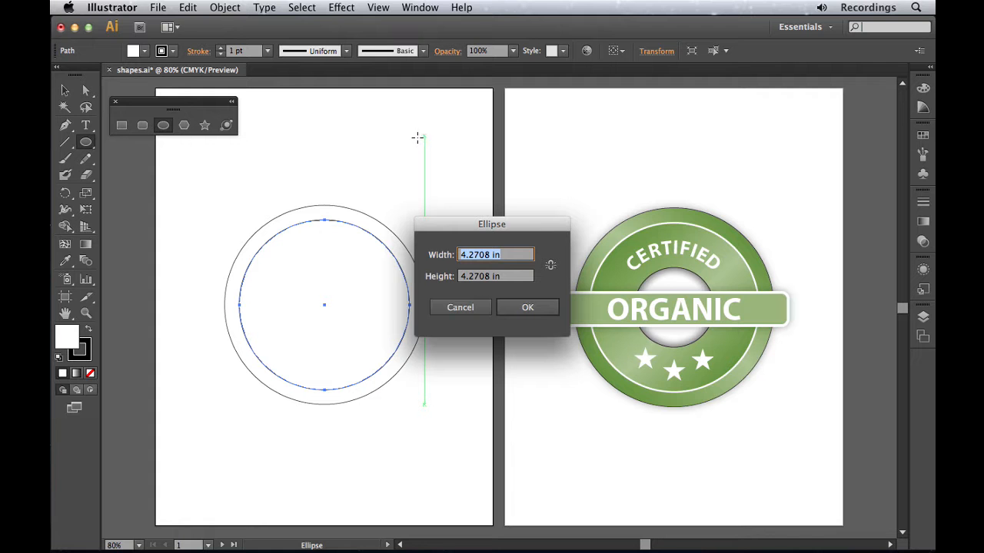
click(464, 309)
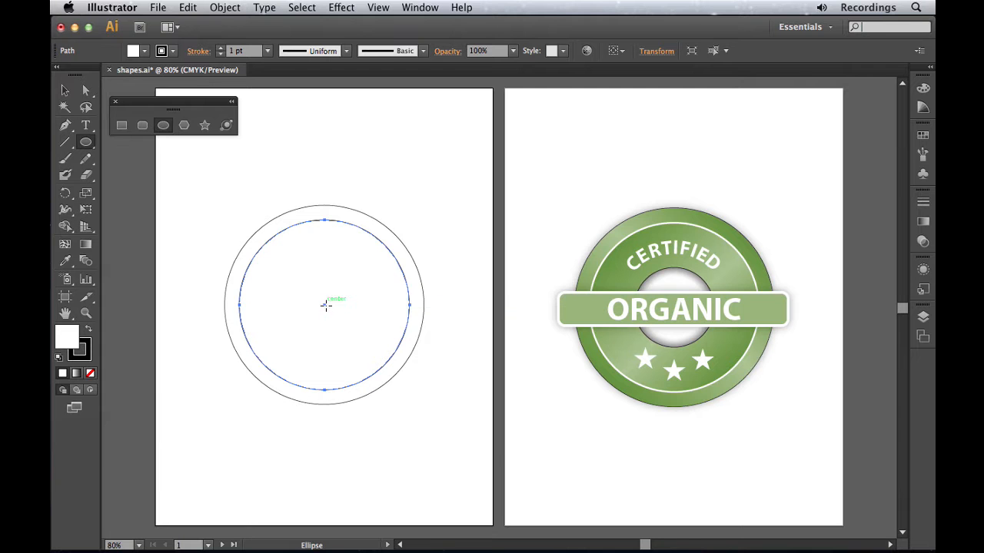
Create a circle 2 in wide and 2 in high, centered on the two existing circles.
click(325, 305)
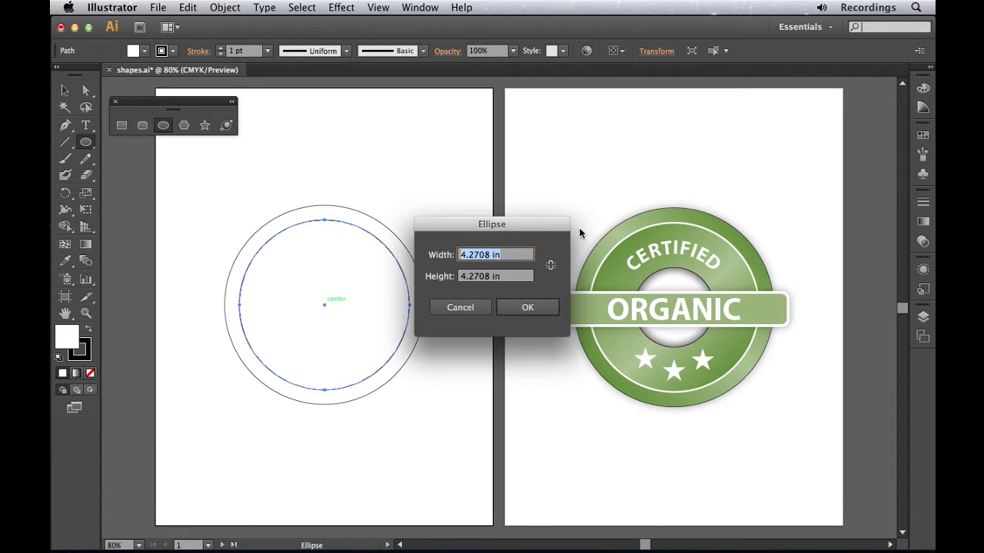
text(2)
key(Tab)
text(2)
click(528, 307)
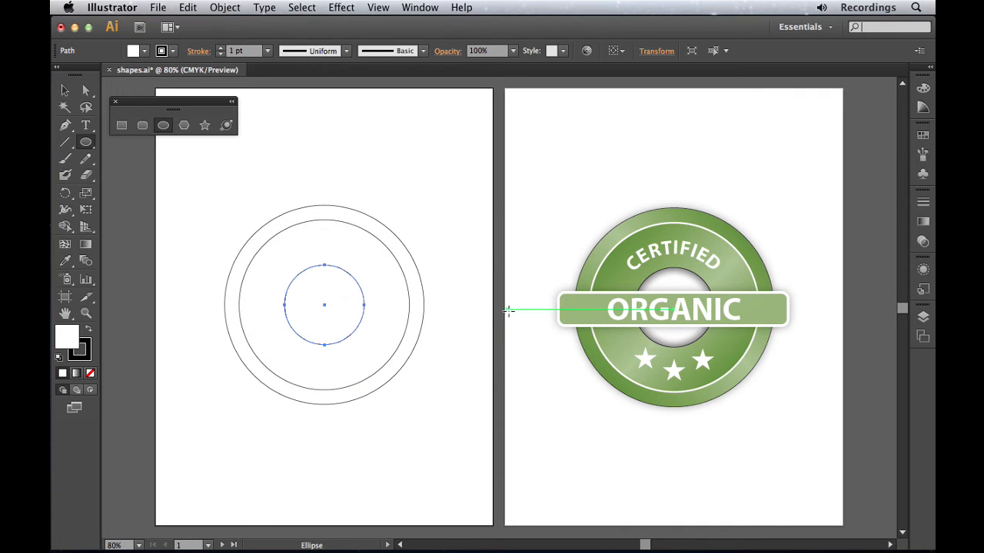
Create a rounded rectangle 5.8 in wide and 0.8 in high with a 0.2 in corner radius from the circles' common center.
click(143, 126)
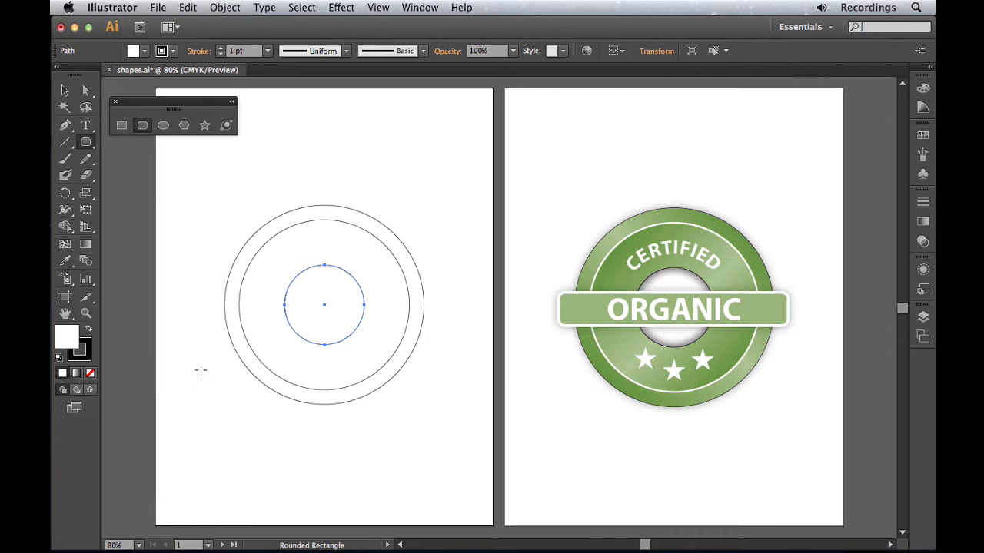
click(324, 305)
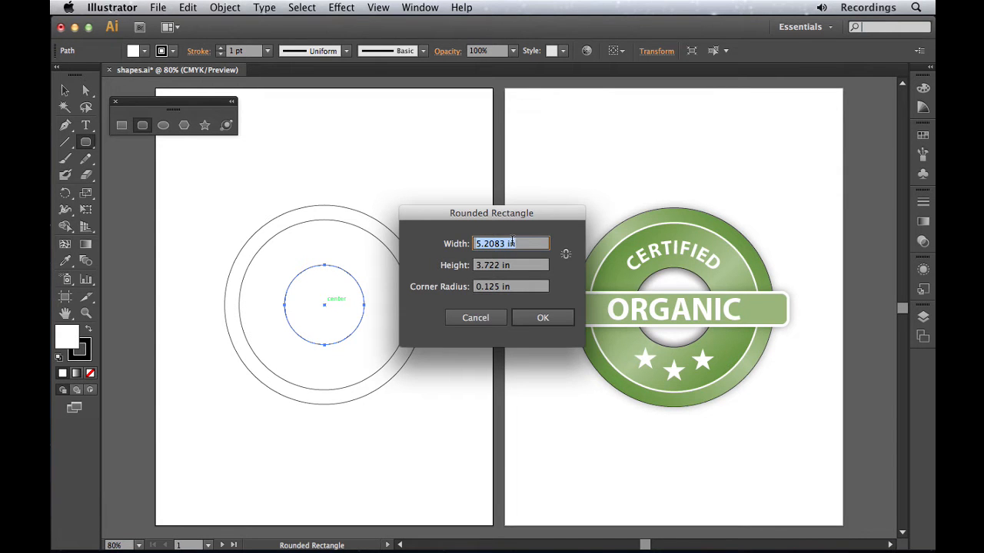
text(5.8)
click(503, 265)
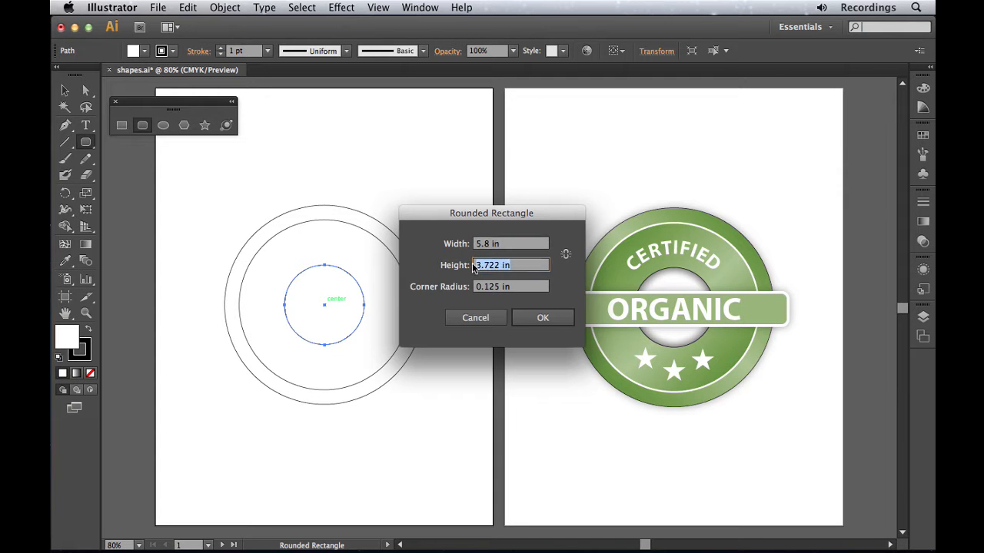
text(0.8)
drag(512, 287, 470, 287)
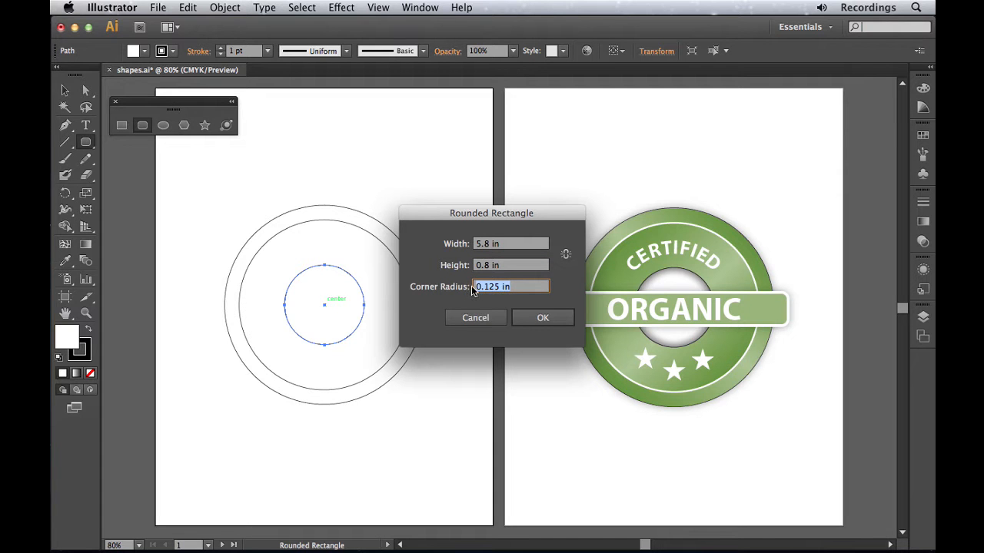
text(0.2)
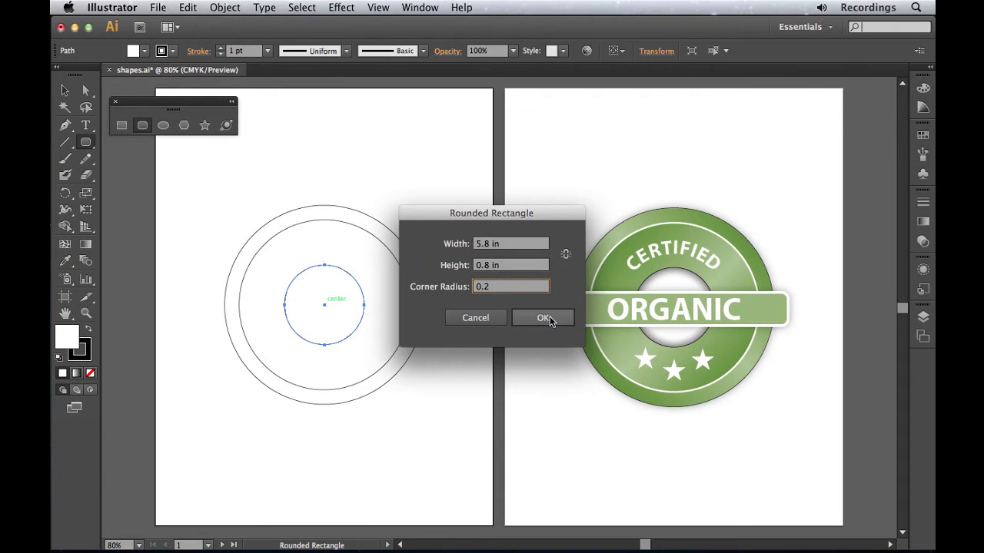
click(546, 318)
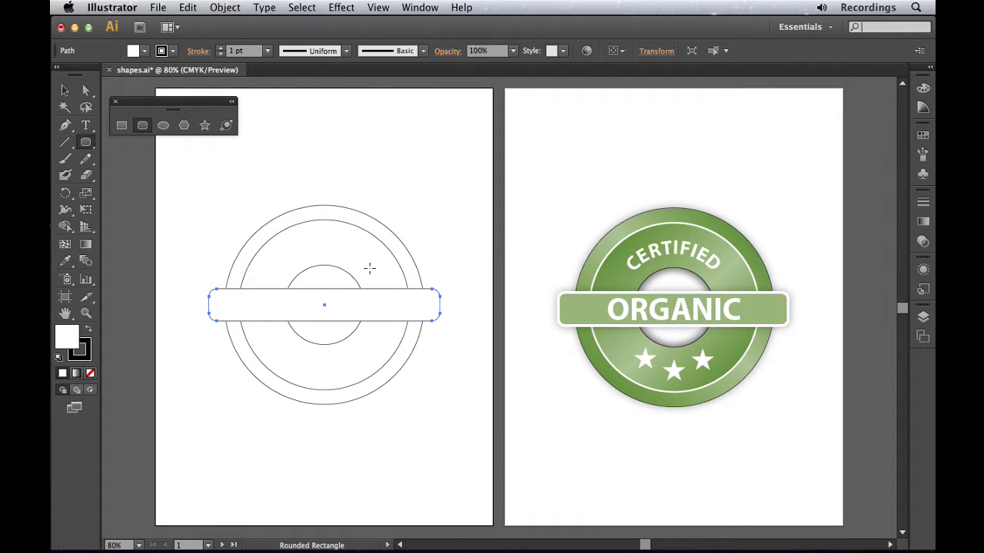
Draw a four-point star of about 0.4 in radius above the circles, and create a five-point star with radii 0.25 in and 0.12 in beside it.
click(204, 126)
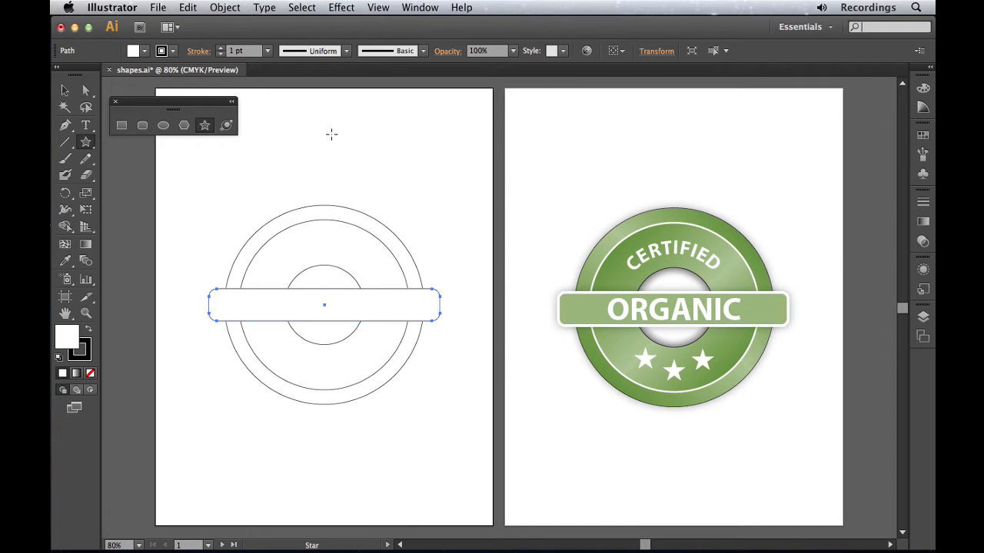
mouse_move(293, 111)
mouse_down()
mouse_move(311, 136)
mouse_move(293, 131)
mouse_up()
click(379, 130)
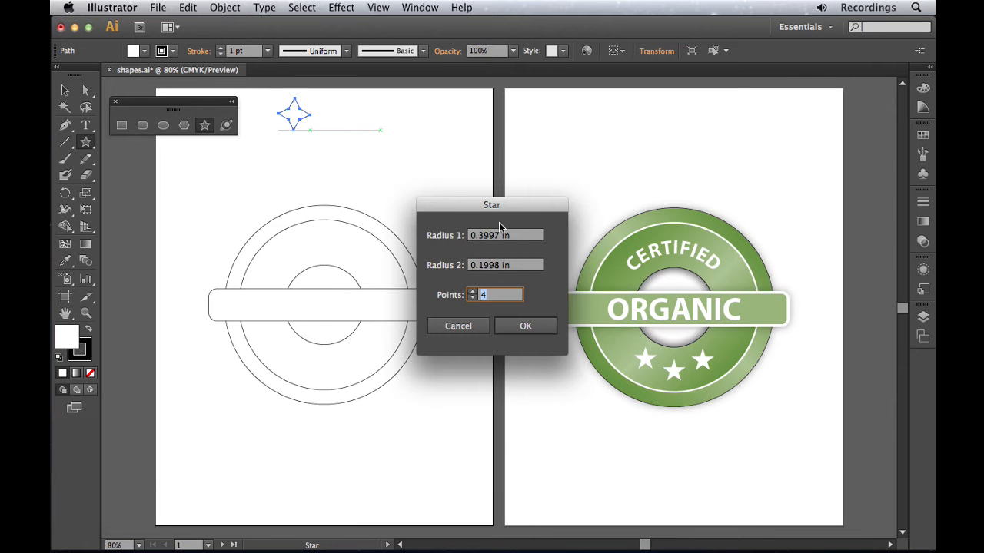
click(472, 293)
drag(525, 239, 442, 235)
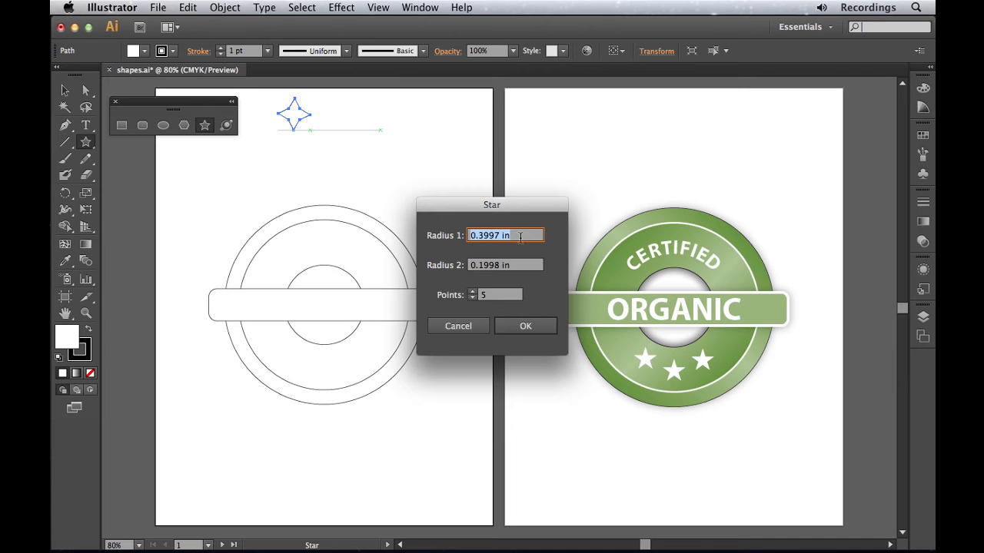
text(.25)
key(Tab)
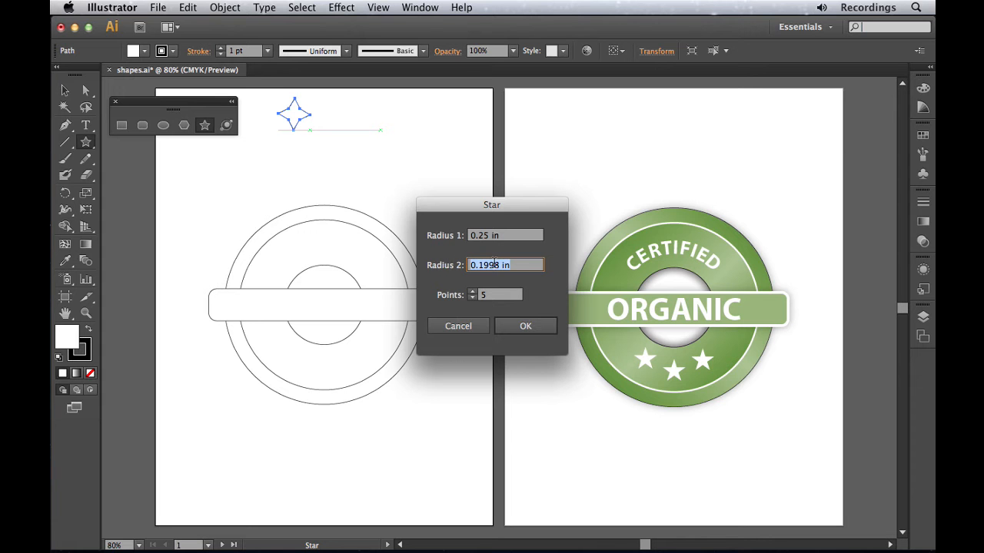
text(0.12)
click(535, 329)
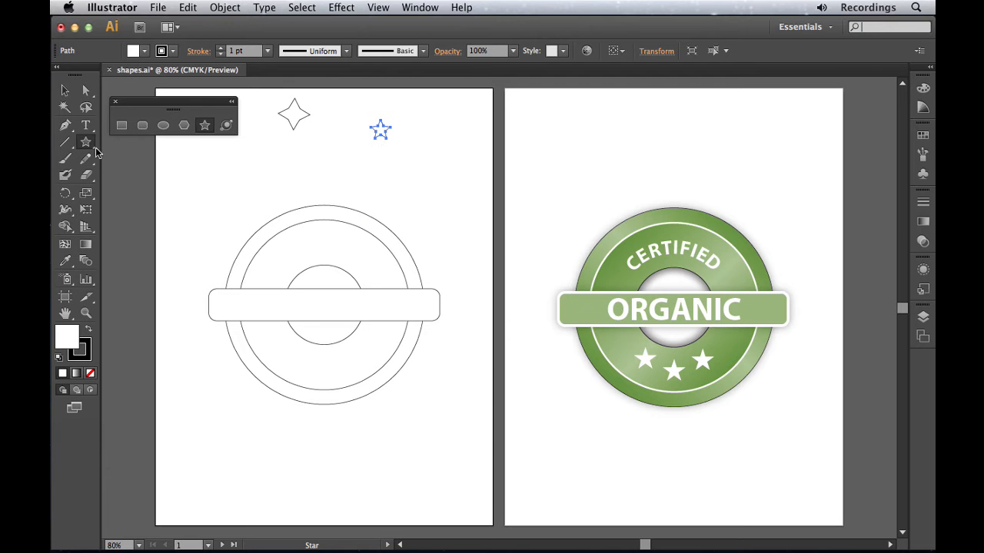
Move the five-point star to the middle of the ring below the banner, and place a copy slightly higher on each side of it.
click(64, 92)
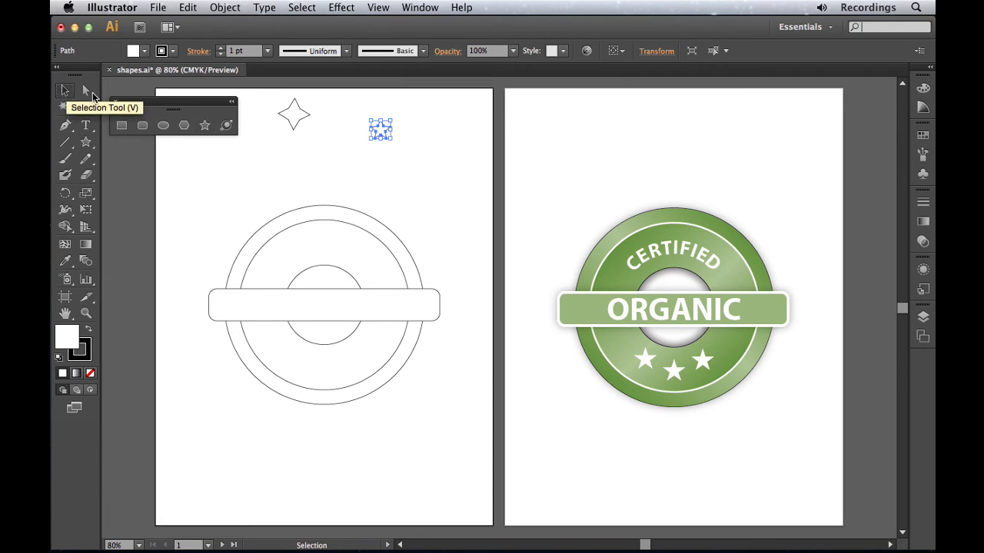
drag(381, 128, 324, 371)
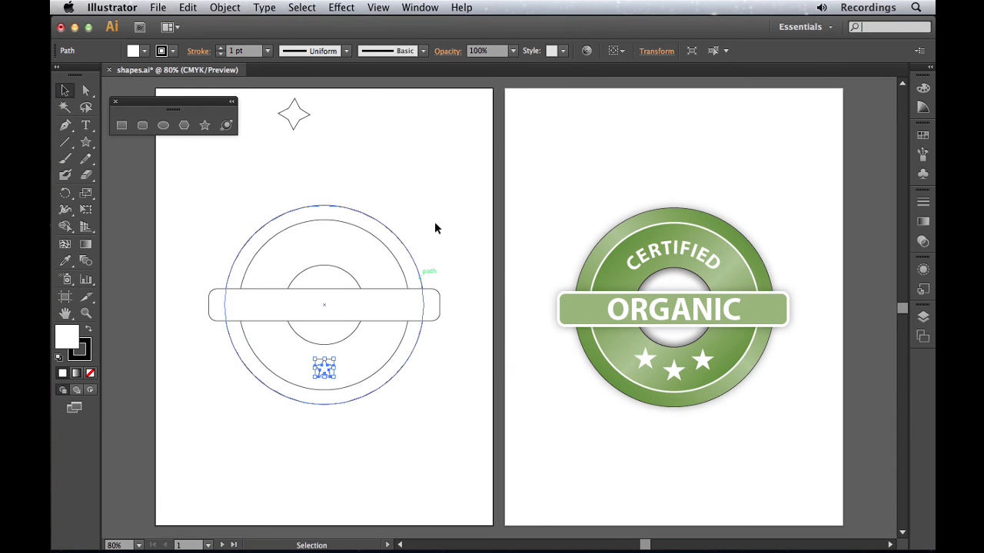
click(378, 7)
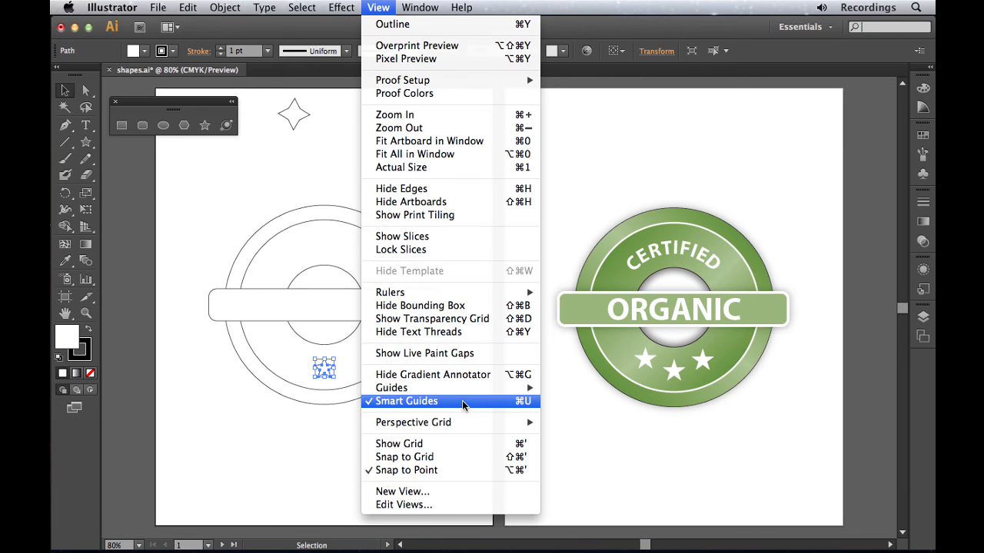
click(214, 417)
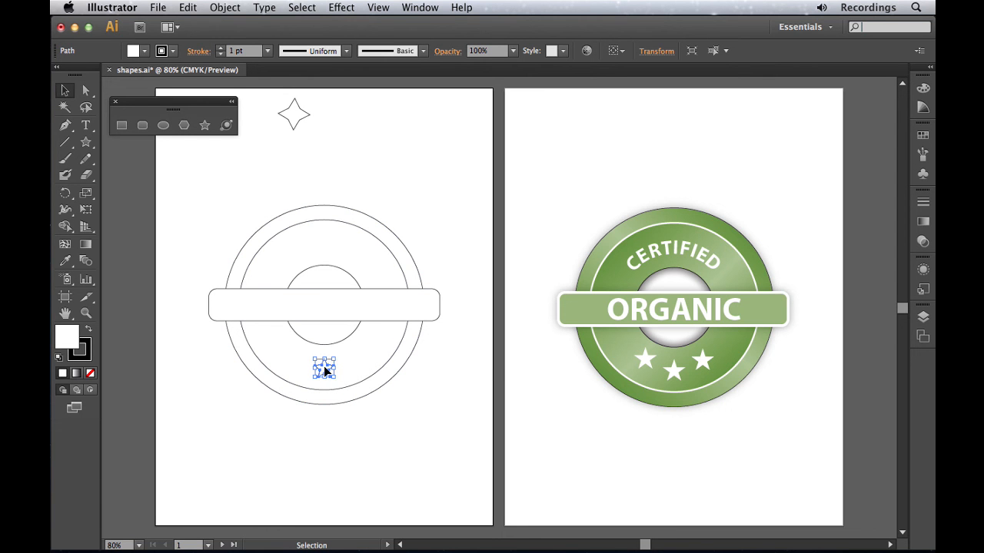
drag(324, 366, 348, 365)
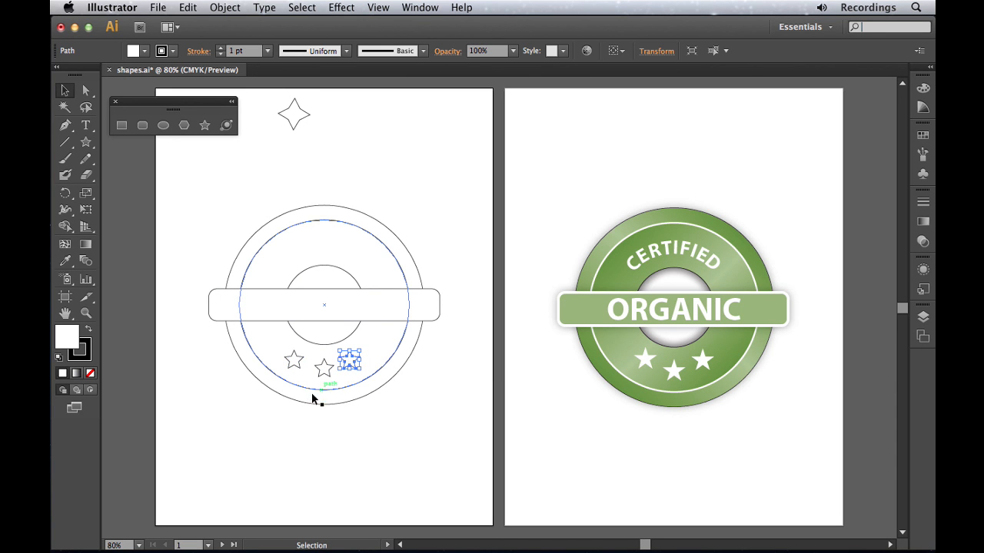